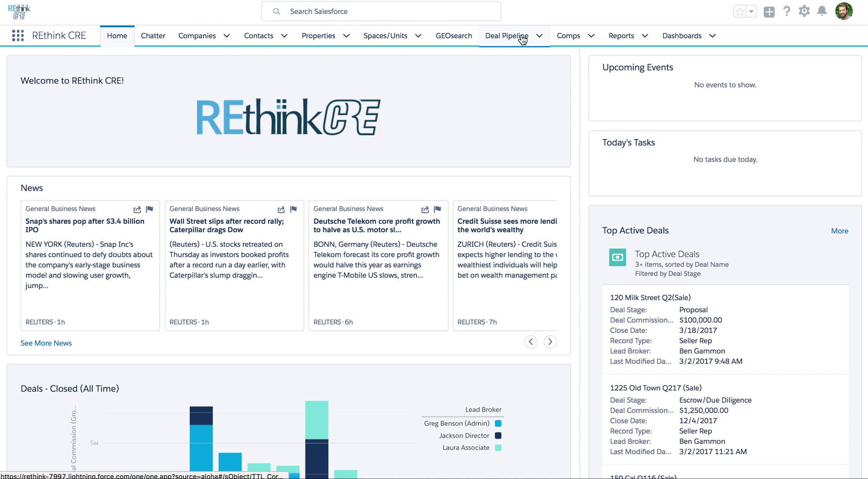
- Expand the Deal Pipeline tab's menu of recent deal records and recent lists
{"action": "left_click", "coordinate": [540, 36]}
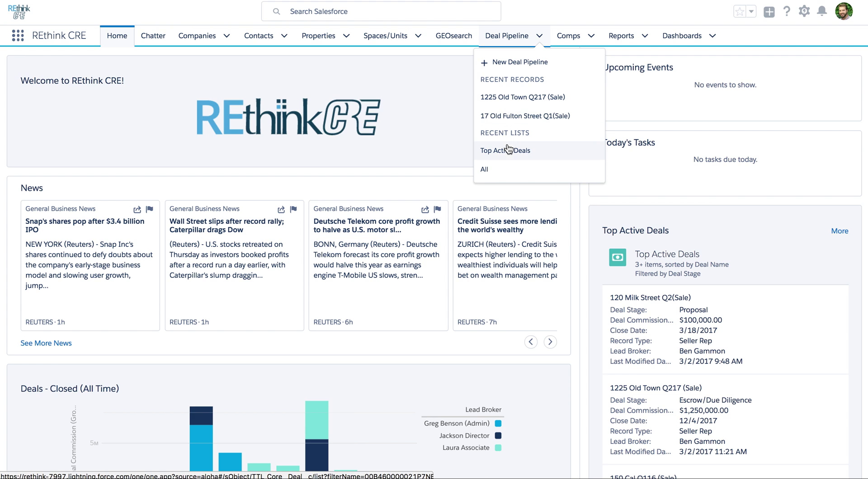
- Show the All deal pipeline list as a Kanban board of deals grouped by stage
{"action": "left_click", "coordinate": [500, 171]}
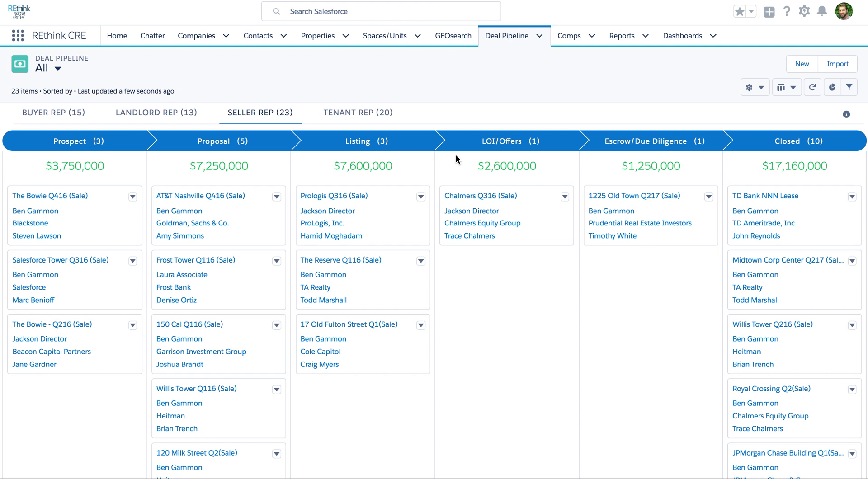
{"action": "left_click", "coordinate": [787, 87]}
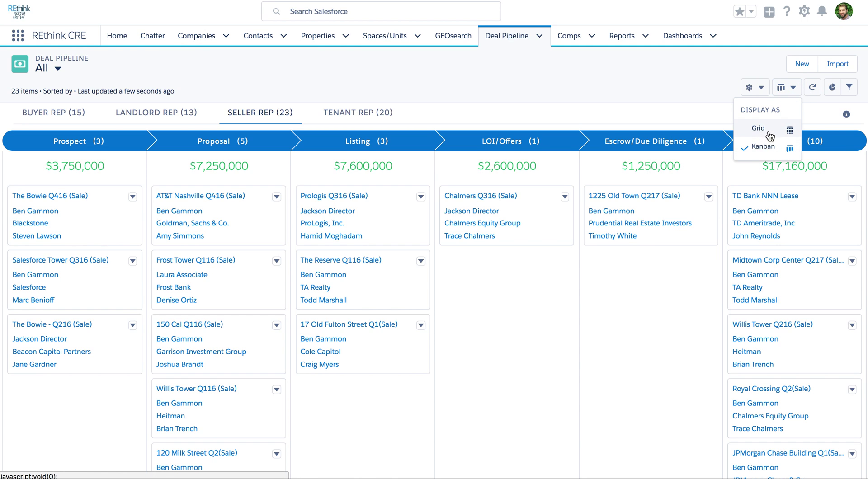
{"action": "left_click", "coordinate": [683, 116]}
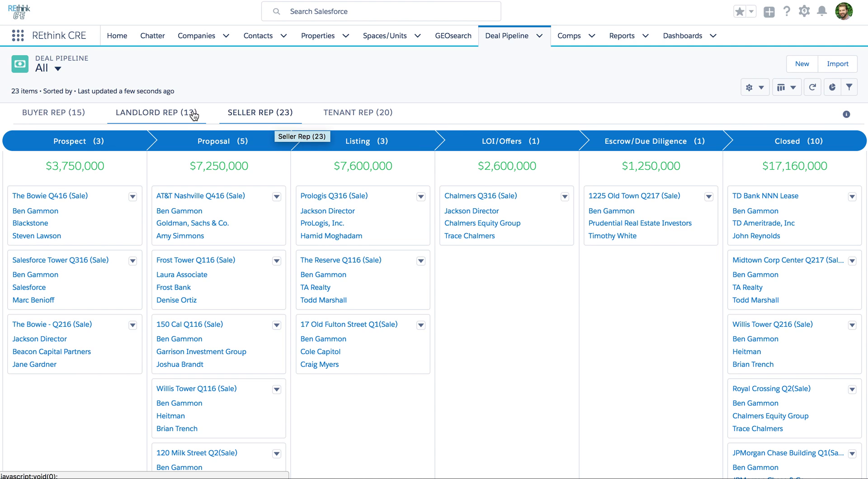
- On the Landlord Rep board, move Frost Tower - FT - 1400 Q1(Lease) from Prospect to Proposal
{"action": "left_click", "coordinate": [138, 119]}
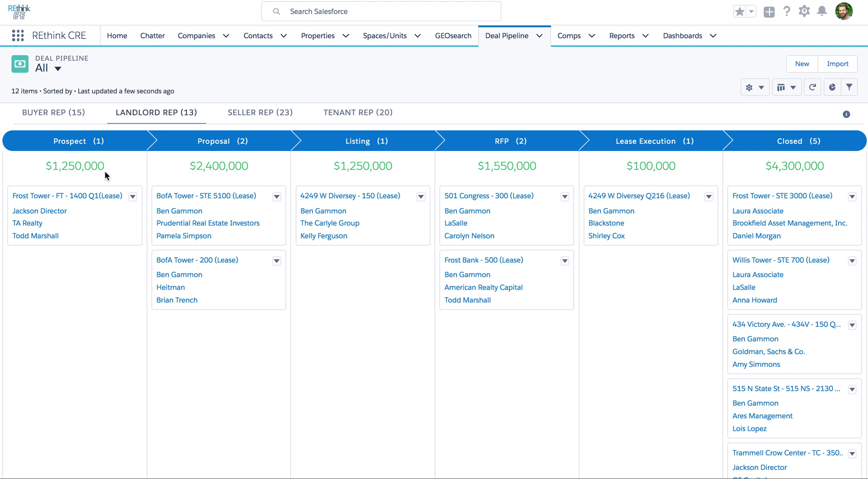
{"action": "left_click_drag", "start_coordinate": [106, 243], "coordinate": [190, 293]}
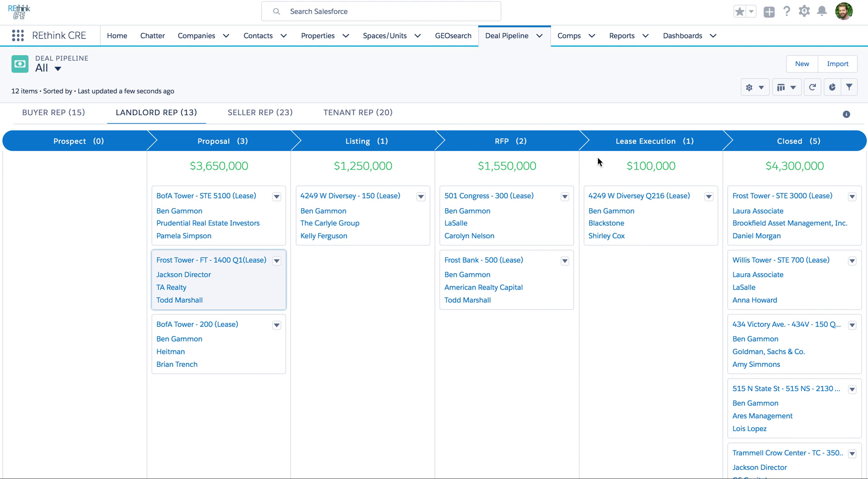
{"action": "left_click", "coordinate": [665, 198]}
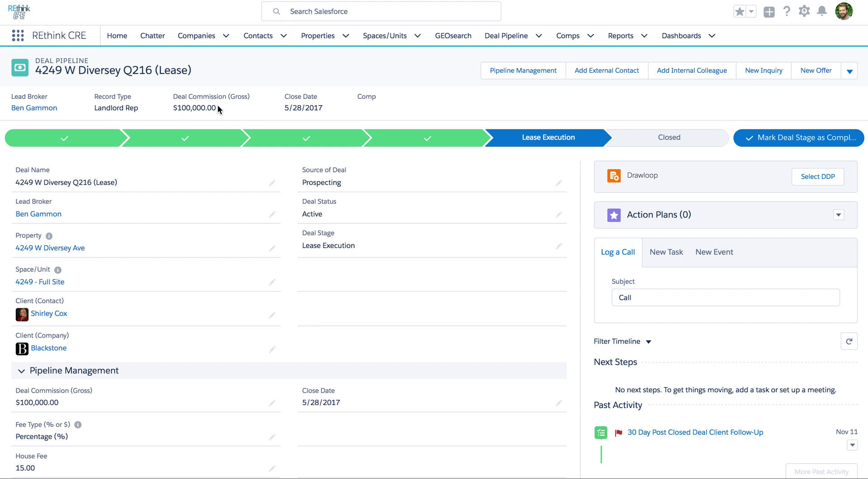
{"action": "left_click", "coordinate": [533, 73]}
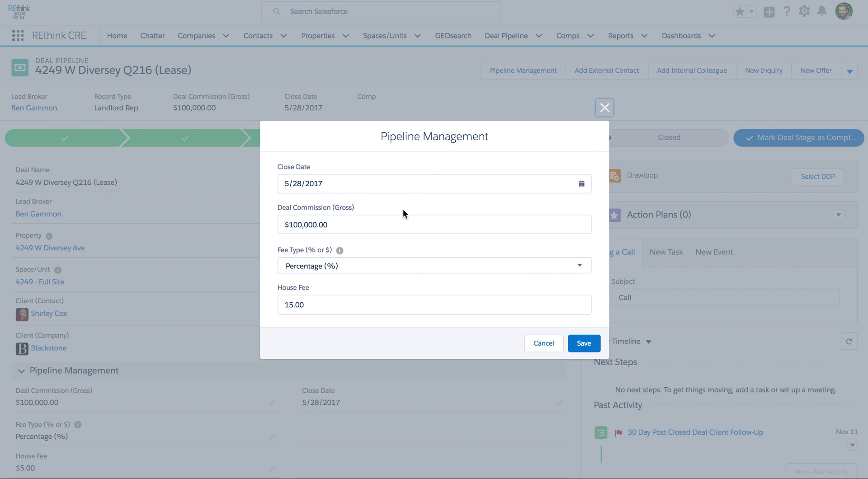
- Dismiss the Pipeline Management dialog to see the deal record at Lease Execution
{"action": "left_click", "coordinate": [604, 108]}
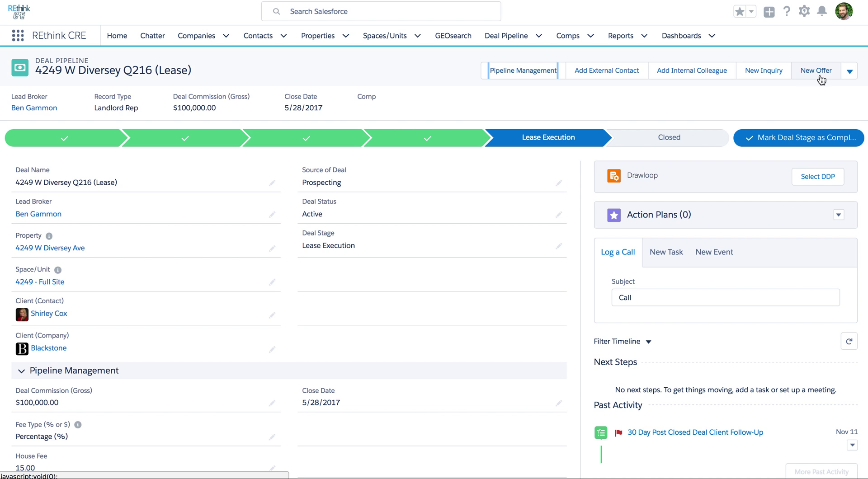
- Open the deal's Edit form and review client expectations like $35.00 rent over 60 months
{"action": "left_click", "coordinate": [849, 73]}
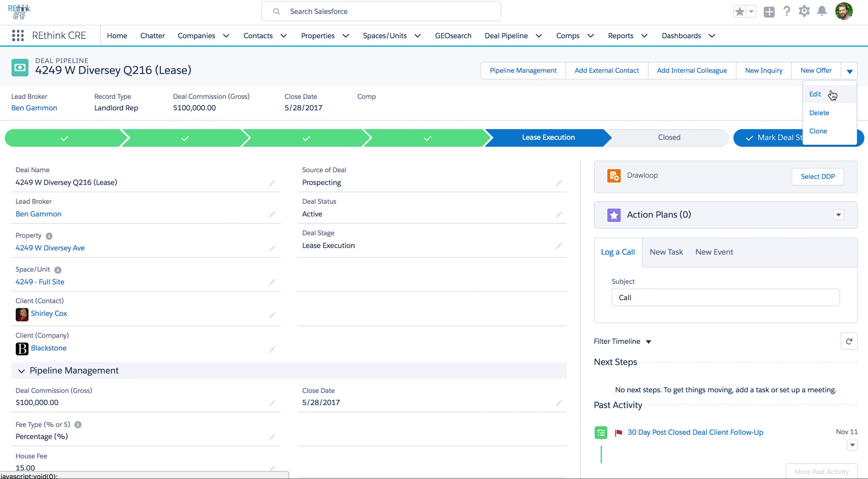
{"action": "left_click", "coordinate": [829, 94]}
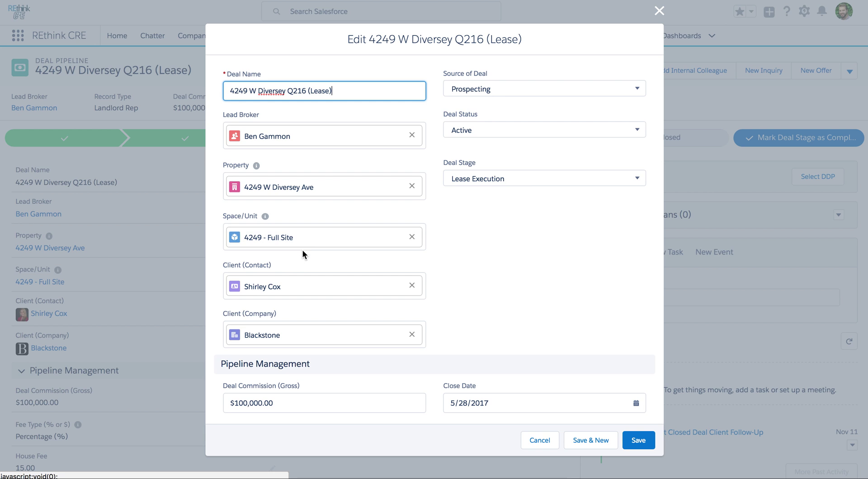
{"action": "scroll", "coordinate": [301, 251], "scroll_direction": "down", "scroll_amount": 1}
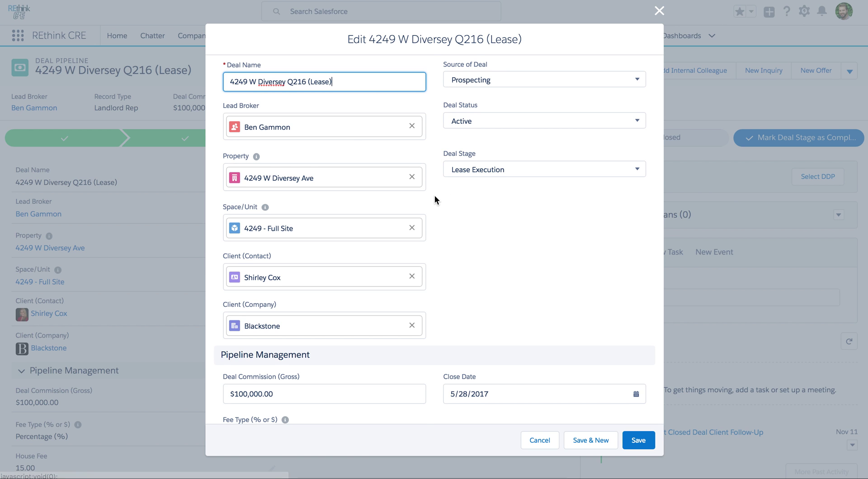
{"action": "scroll", "coordinate": [435, 196], "scroll_direction": "down", "scroll_amount": 5}
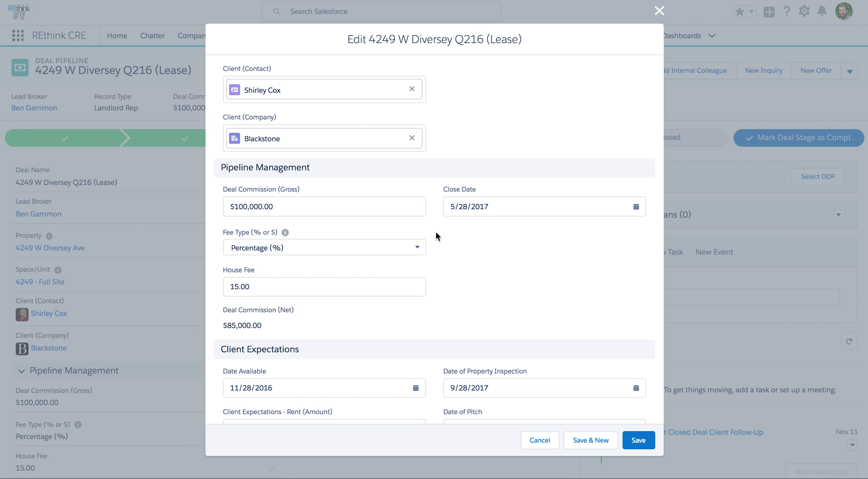
{"action": "scroll", "coordinate": [435, 231], "scroll_direction": "down", "scroll_amount": 4}
{"action": "scroll", "coordinate": [435, 231], "scroll_direction": "down", "scroll_amount": 2}
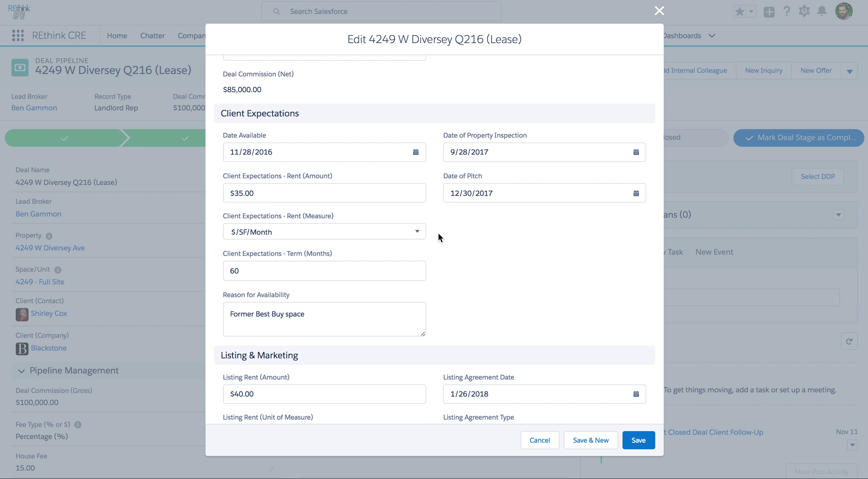
- Review the Listing & Marketing and Lease Execution sections, then cancel the edit without saving
{"action": "scroll", "coordinate": [438, 232], "scroll_direction": "down", "scroll_amount": 5}
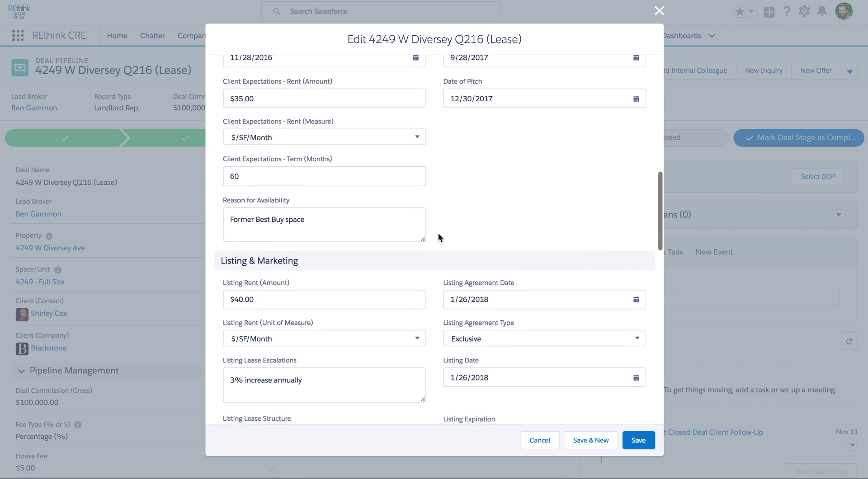
{"action": "scroll", "coordinate": [433, 251], "scroll_direction": "down", "scroll_amount": 2}
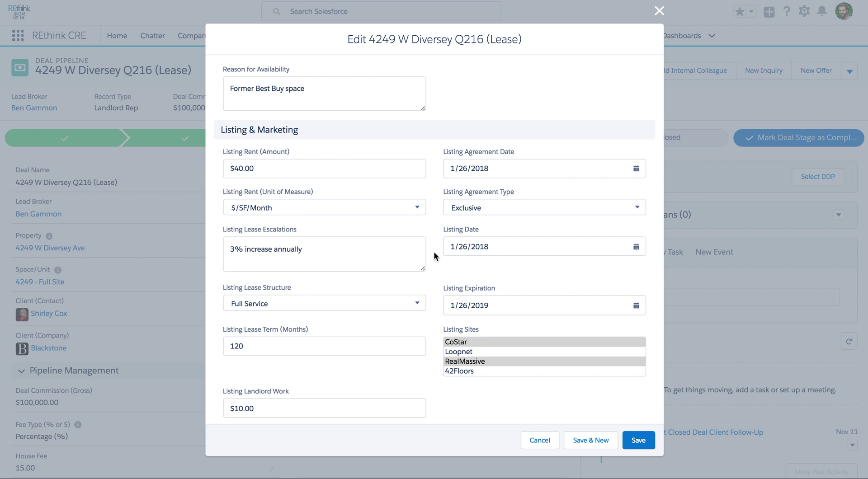
{"action": "scroll", "coordinate": [434, 258], "scroll_direction": "down", "scroll_amount": 1}
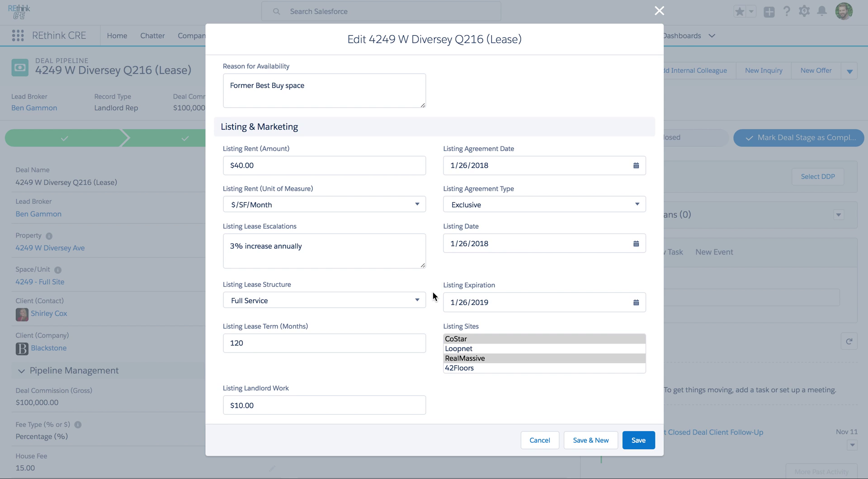
{"action": "scroll", "coordinate": [433, 297], "scroll_direction": "down", "scroll_amount": 1}
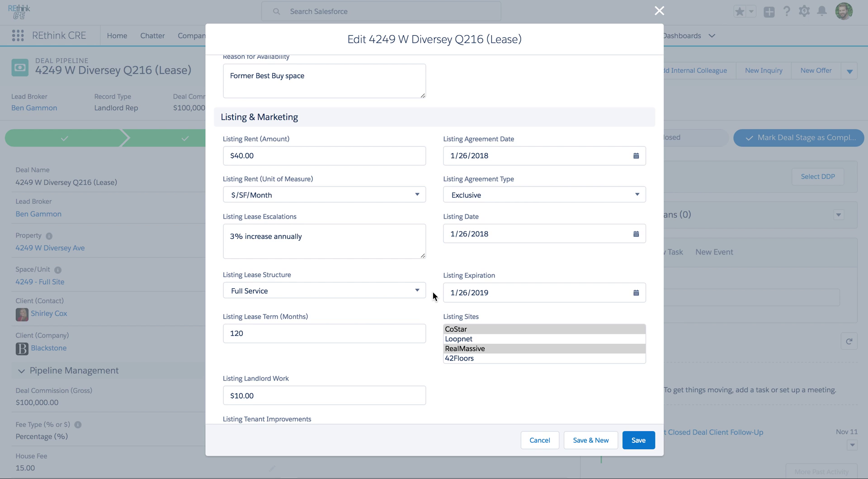
{"action": "scroll", "coordinate": [433, 296], "scroll_direction": "down", "scroll_amount": 1}
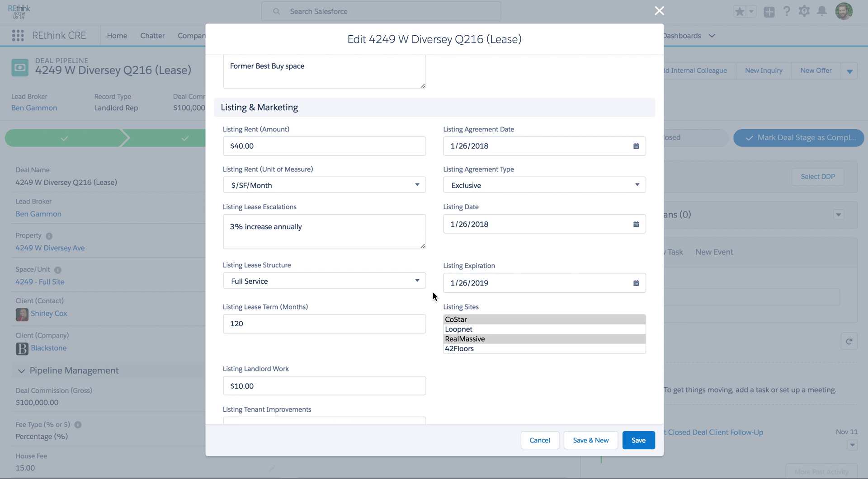
{"action": "scroll", "coordinate": [433, 292], "scroll_direction": "down", "scroll_amount": 5}
{"action": "scroll", "coordinate": [432, 293], "scroll_direction": "down", "scroll_amount": 7}
{"action": "scroll", "coordinate": [432, 293], "scroll_direction": "down", "scroll_amount": 2}
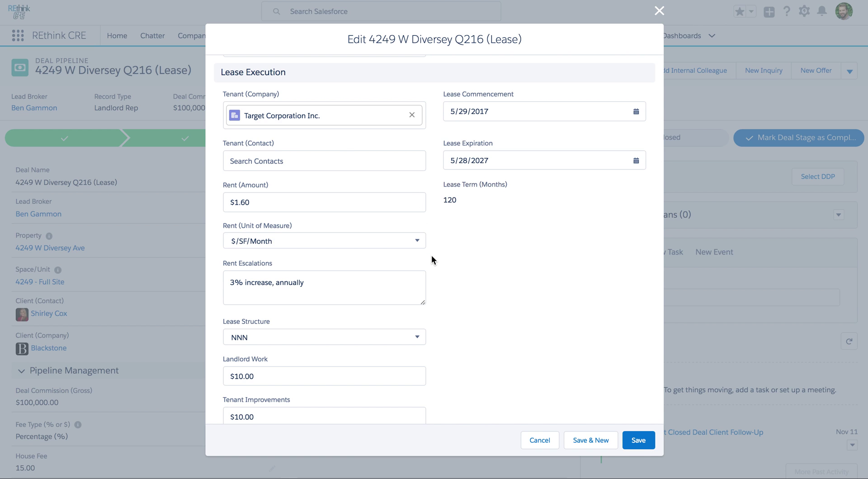
{"action": "scroll", "coordinate": [442, 313], "scroll_direction": "down", "scroll_amount": 1}
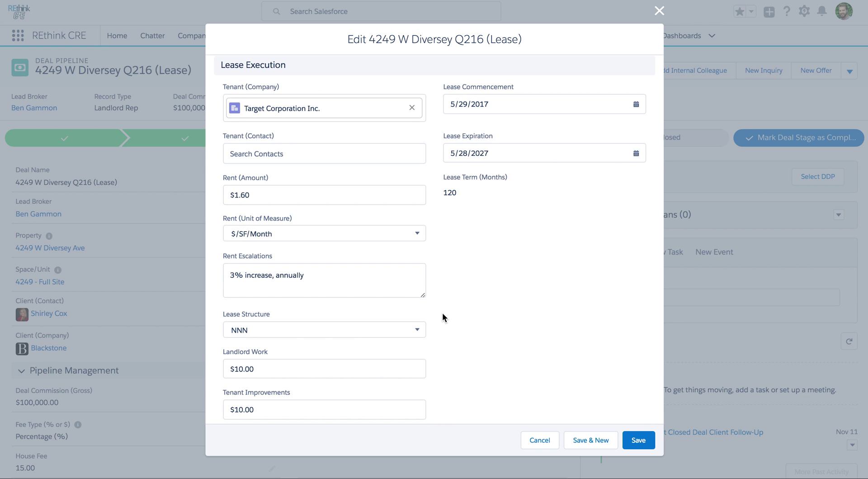
{"action": "left_click", "coordinate": [532, 439]}
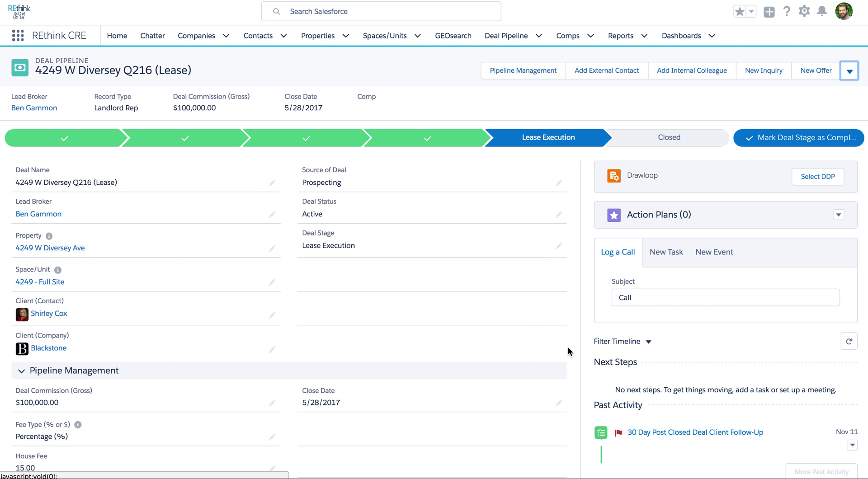
{"action": "scroll", "coordinate": [569, 349], "scroll_direction": "down", "scroll_amount": 1}
{"action": "scroll", "coordinate": [569, 349], "scroll_direction": "down", "scroll_amount": 5}
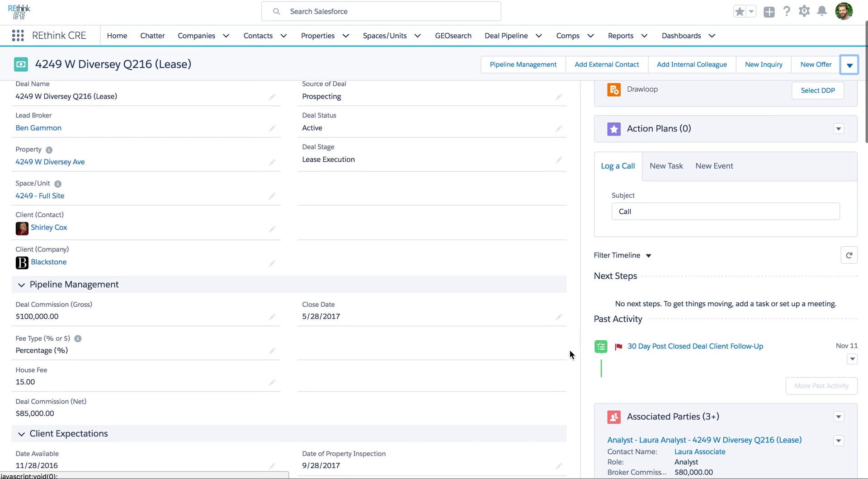
{"action": "scroll", "coordinate": [569, 349], "scroll_direction": "up", "scroll_amount": 4}
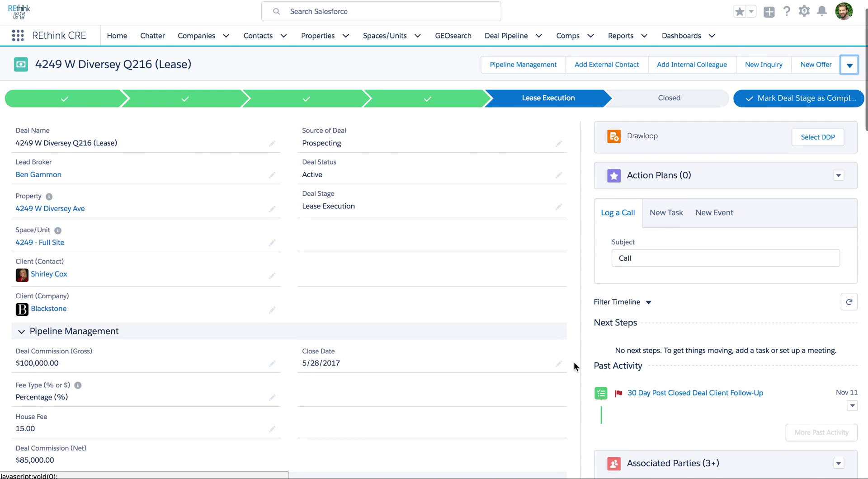
{"action": "scroll", "coordinate": [574, 363], "scroll_direction": "down", "scroll_amount": 1}
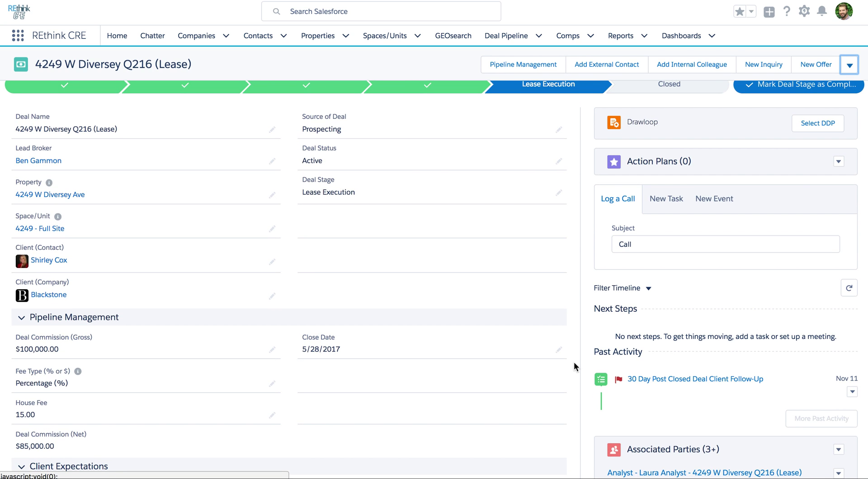
{"action": "scroll", "coordinate": [573, 362], "scroll_direction": "down", "scroll_amount": 3}
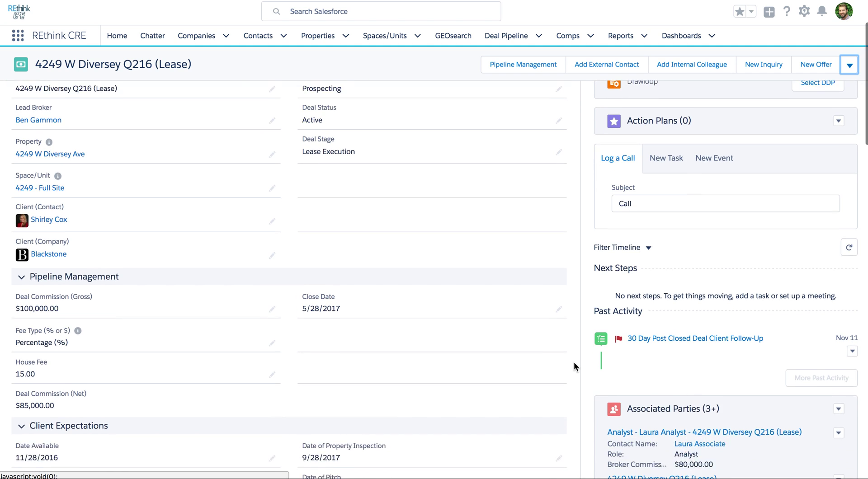
{"action": "scroll", "coordinate": [573, 361], "scroll_direction": "up", "scroll_amount": 2}
{"action": "scroll", "coordinate": [573, 362], "scroll_direction": "up", "scroll_amount": 1}
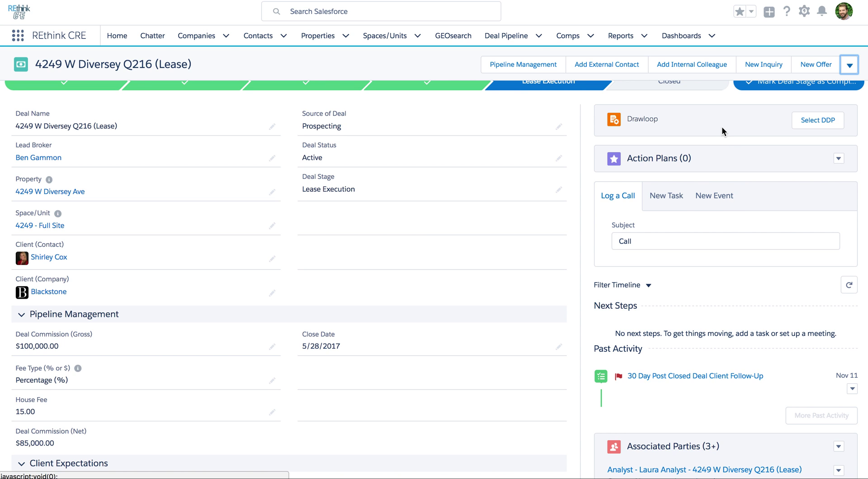
{"action": "scroll", "coordinate": [721, 126], "scroll_direction": "up", "scroll_amount": 2}
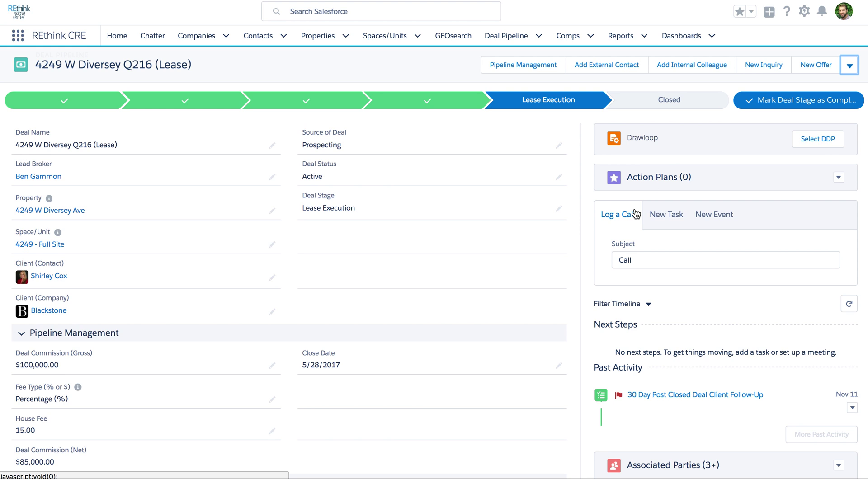
{"action": "scroll", "coordinate": [635, 212], "scroll_direction": "down", "scroll_amount": 2}
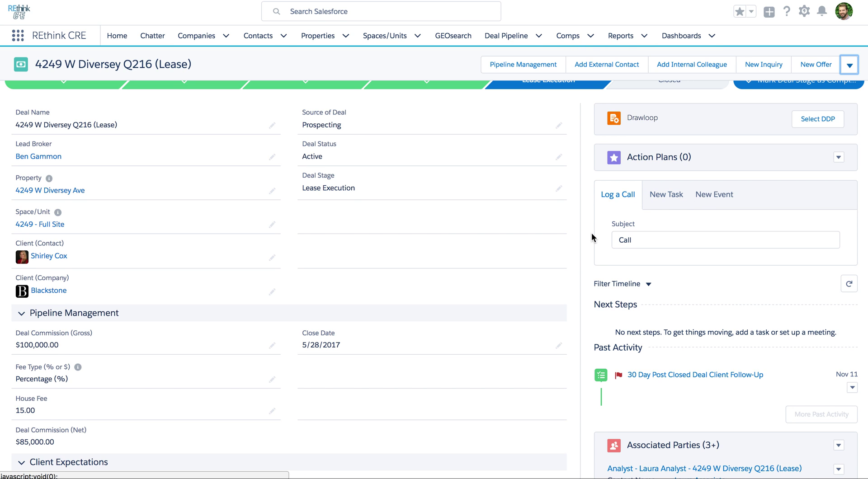
{"action": "scroll", "coordinate": [591, 232], "scroll_direction": "down", "scroll_amount": 1}
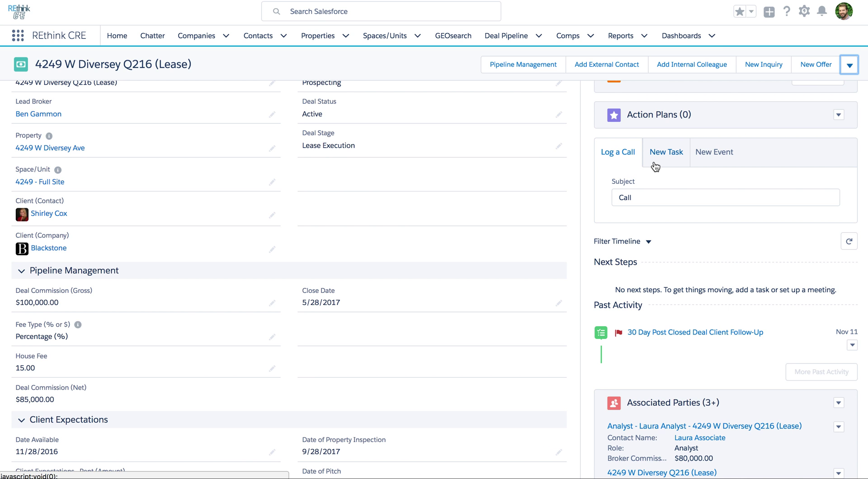
{"action": "scroll", "coordinate": [590, 216], "scroll_direction": "down", "scroll_amount": 4}
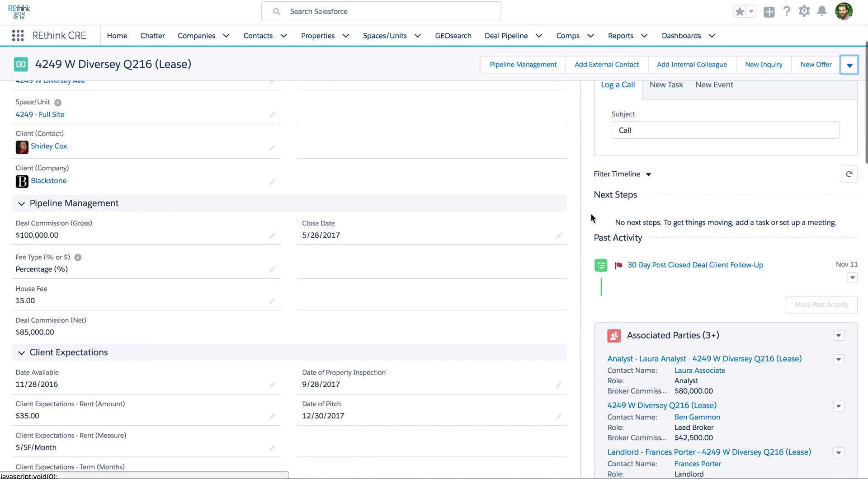
{"action": "scroll", "coordinate": [590, 215], "scroll_direction": "down", "scroll_amount": 2}
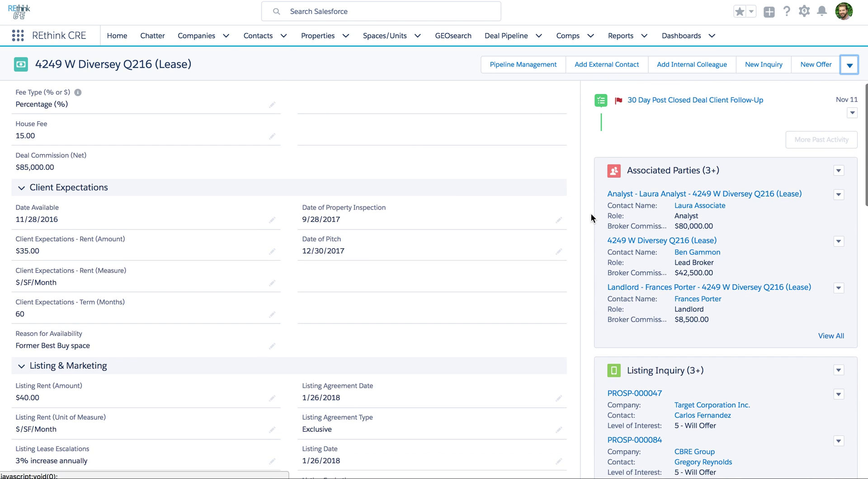
{"action": "scroll", "coordinate": [591, 214], "scroll_direction": "down", "scroll_amount": 3}
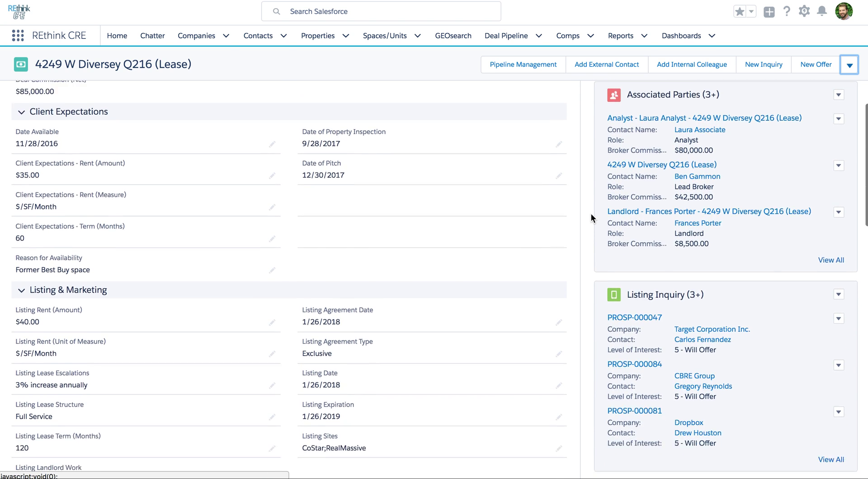
{"action": "scroll", "coordinate": [595, 273], "scroll_direction": "down", "scroll_amount": 3}
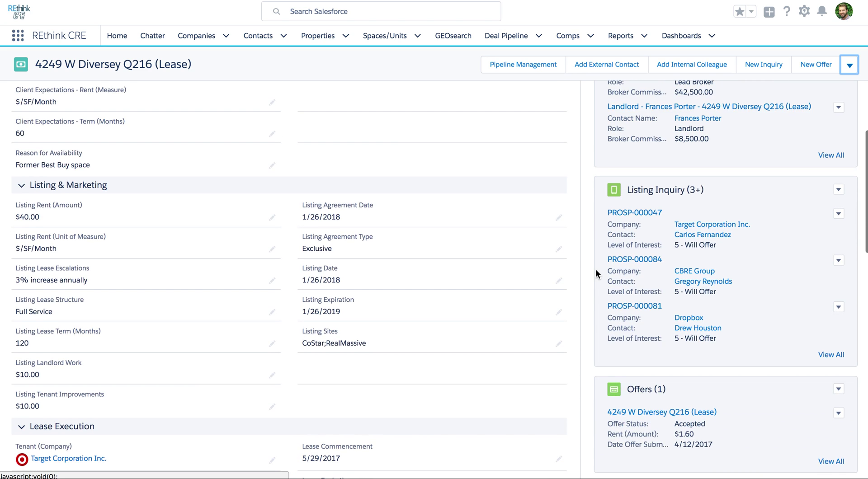
{"action": "scroll", "coordinate": [596, 272], "scroll_direction": "down", "scroll_amount": 1}
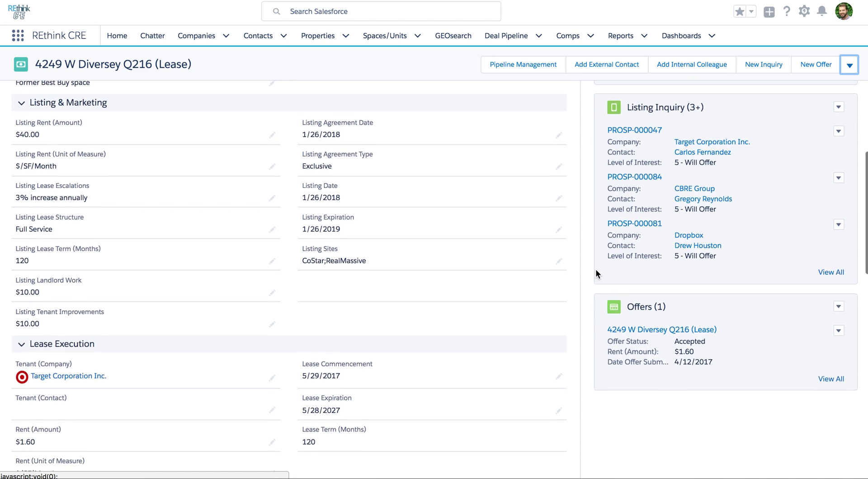
{"action": "scroll", "coordinate": [595, 270], "scroll_direction": "down", "scroll_amount": 1}
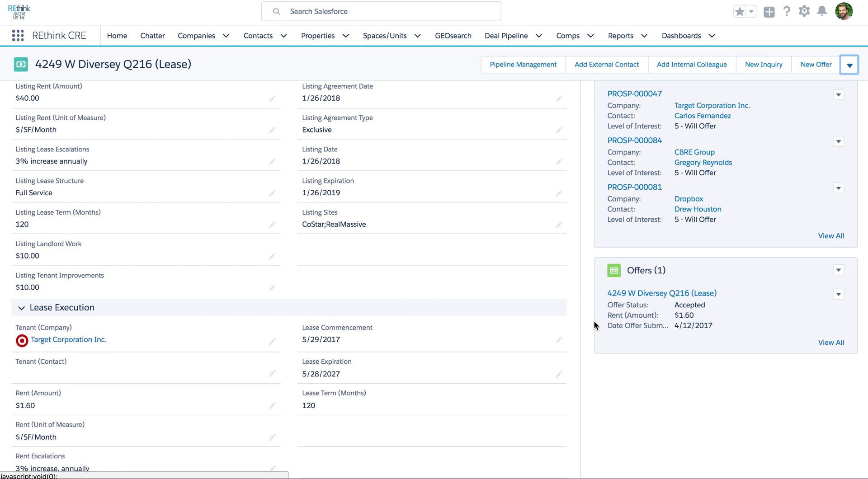
{"action": "scroll", "coordinate": [594, 325], "scroll_direction": "down", "scroll_amount": 7}
{"action": "scroll", "coordinate": [593, 324], "scroll_direction": "down", "scroll_amount": 5}
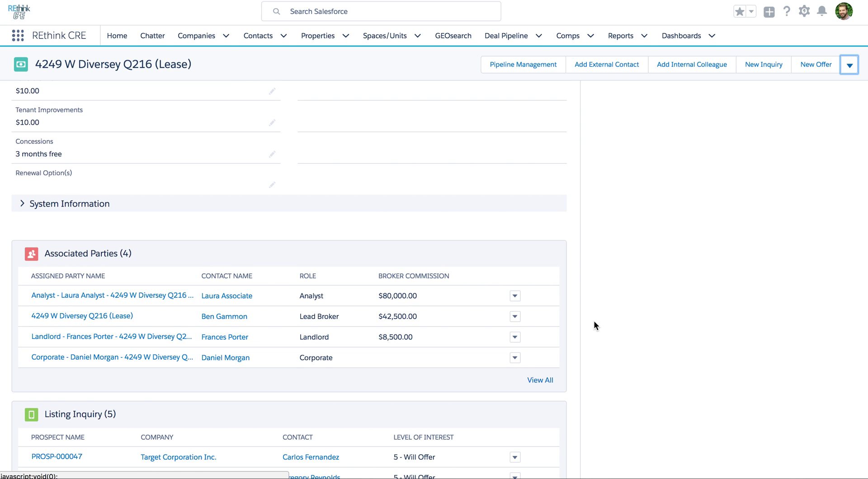
{"action": "scroll", "coordinate": [593, 325], "scroll_direction": "down", "scroll_amount": 1}
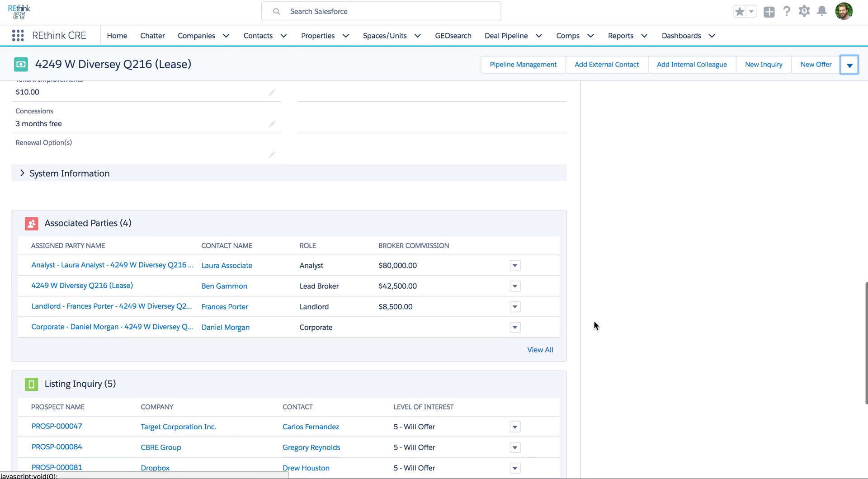
{"action": "scroll", "coordinate": [594, 322], "scroll_direction": "down", "scroll_amount": 2}
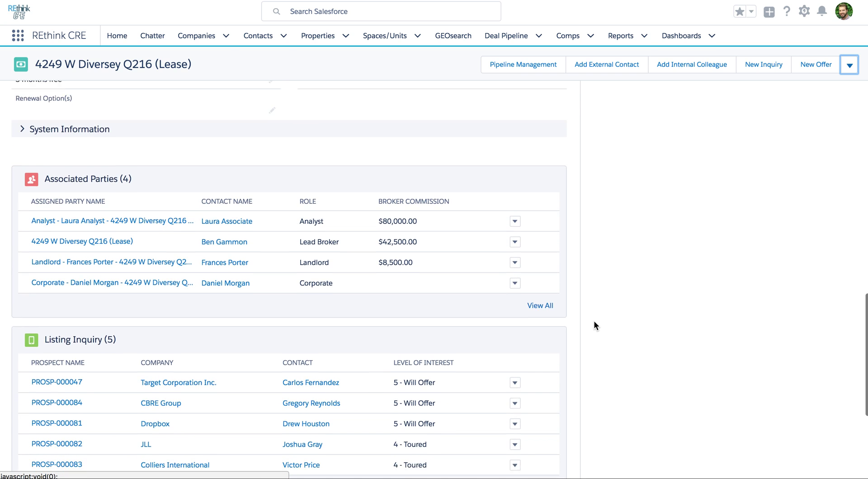
{"action": "scroll", "coordinate": [594, 325], "scroll_direction": "down", "scroll_amount": 1}
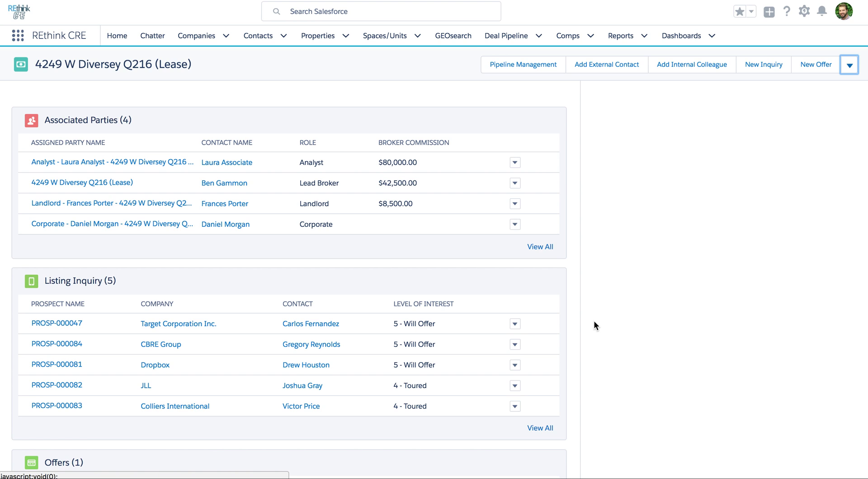
{"action": "scroll", "coordinate": [594, 324], "scroll_direction": "down", "scroll_amount": 2}
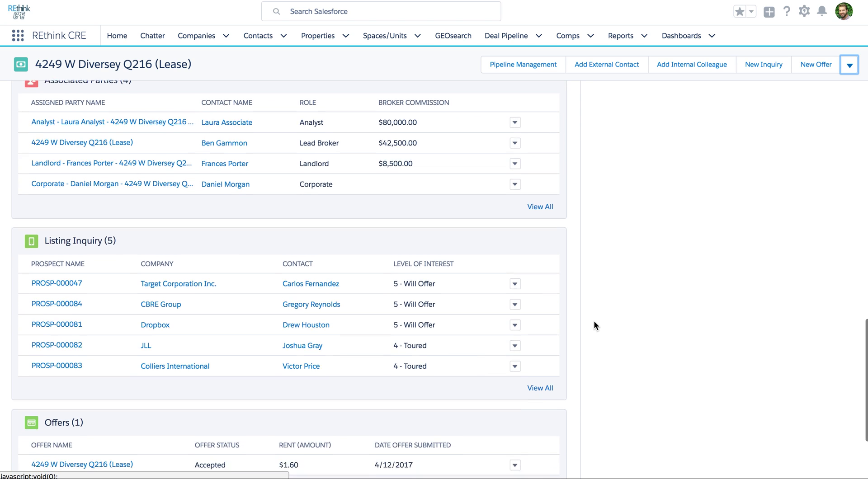
{"action": "scroll", "coordinate": [594, 325], "scroll_direction": "up", "scroll_amount": 4}
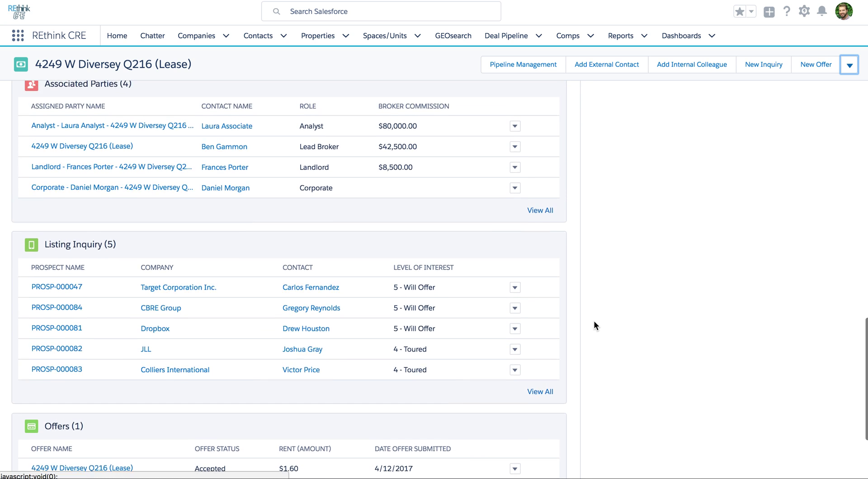
{"action": "scroll", "coordinate": [594, 324], "scroll_direction": "up", "scroll_amount": 10}
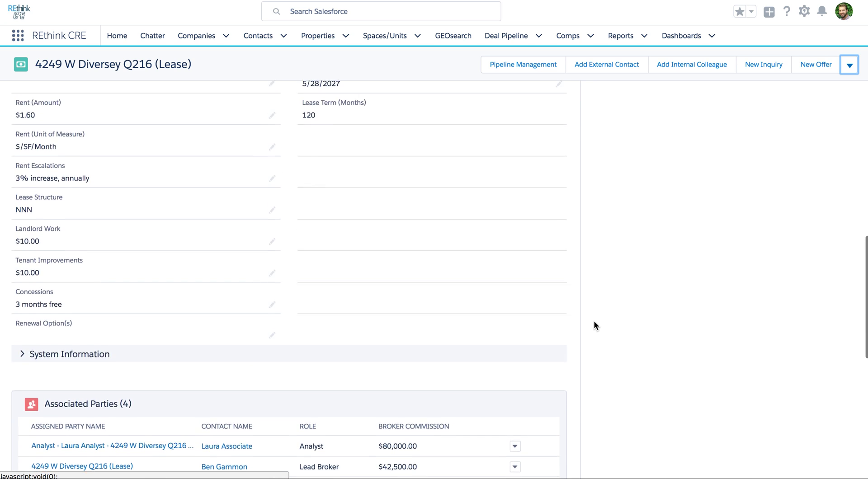
{"action": "scroll", "coordinate": [594, 325], "scroll_direction": "up", "scroll_amount": 9}
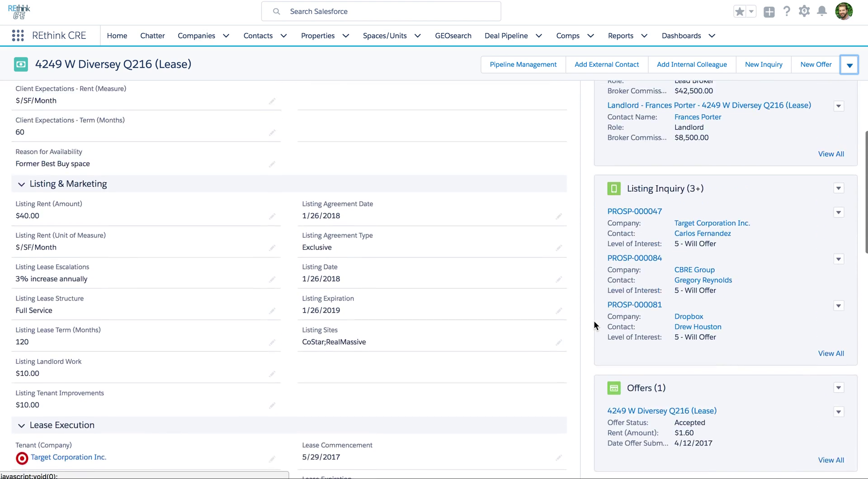
{"action": "scroll", "coordinate": [594, 325], "scroll_direction": "up", "scroll_amount": 7}
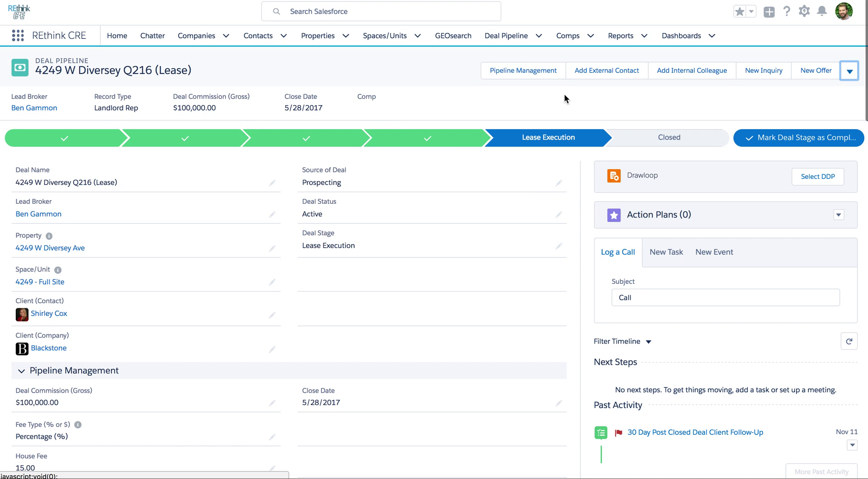
{"action": "left_click", "coordinate": [760, 139]}
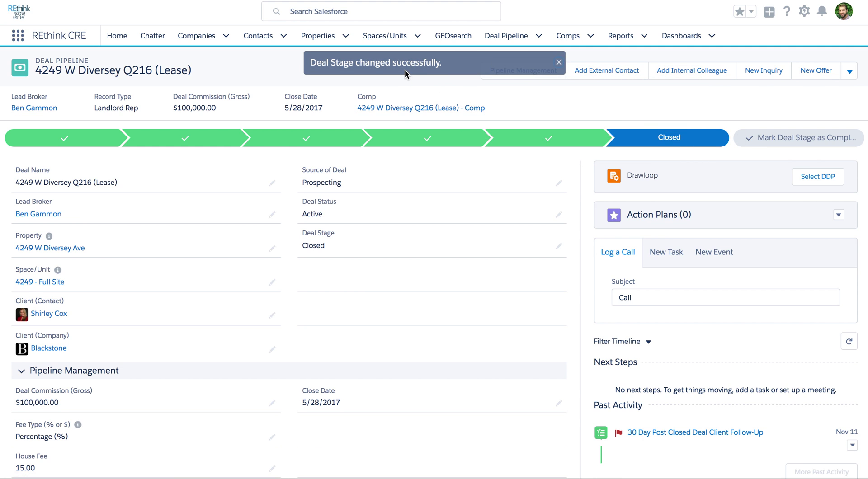
{"action": "left_click", "coordinate": [398, 111]}
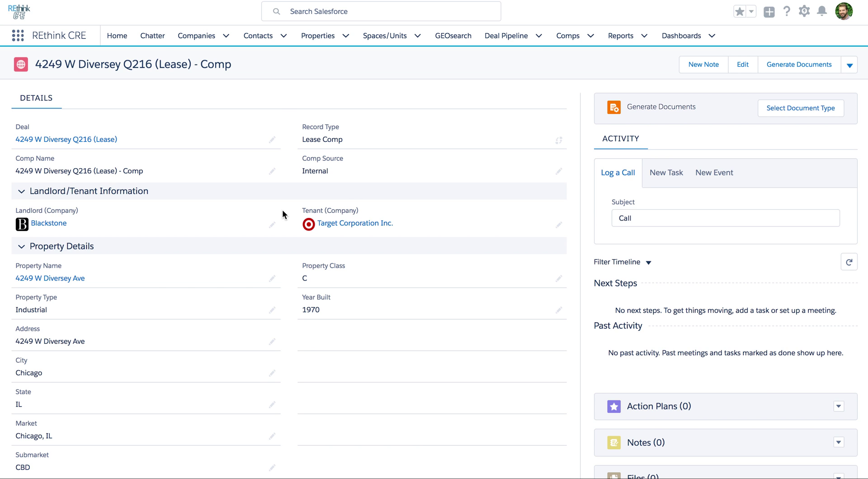
{"action": "scroll", "coordinate": [283, 210], "scroll_direction": "down", "scroll_amount": 1}
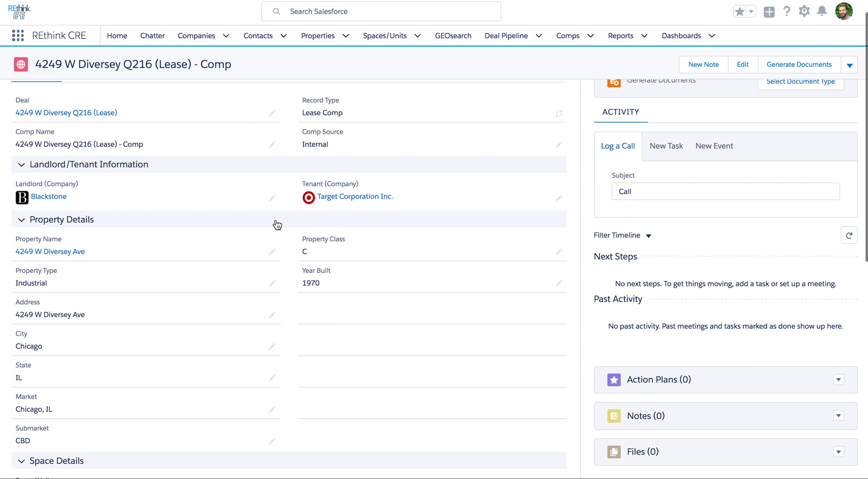
{"action": "scroll", "coordinate": [276, 259], "scroll_direction": "down", "scroll_amount": 2}
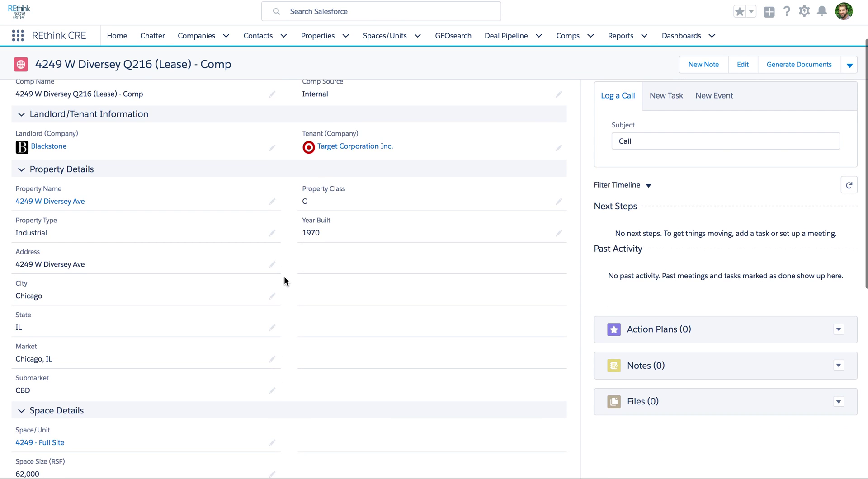
{"action": "scroll", "coordinate": [284, 277], "scroll_direction": "down", "scroll_amount": 5}
{"action": "scroll", "coordinate": [285, 279], "scroll_direction": "down", "scroll_amount": 3}
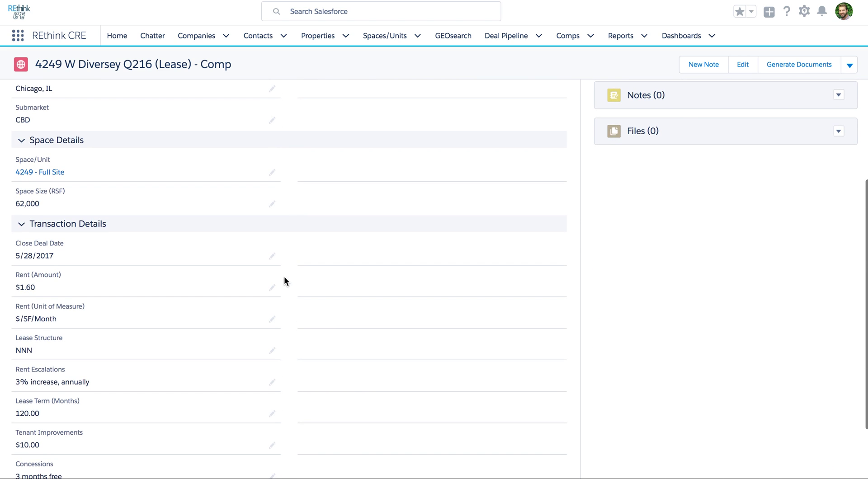
{"action": "scroll", "coordinate": [284, 280], "scroll_direction": "down", "scroll_amount": 1}
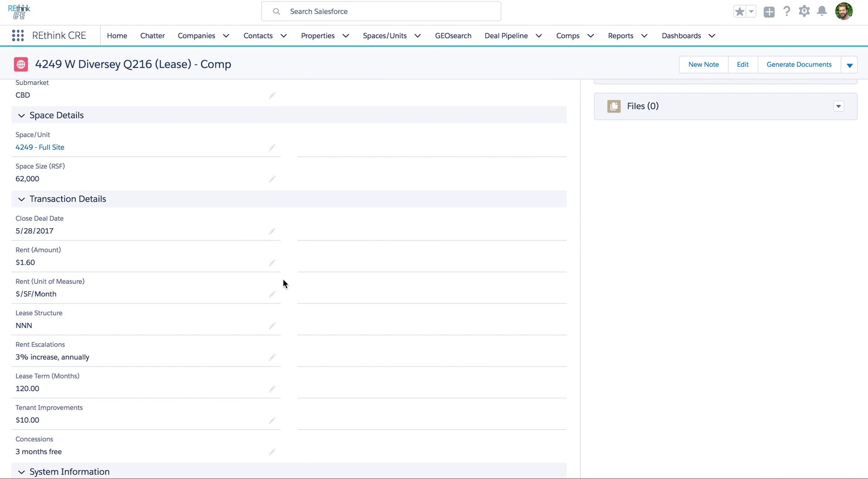
{"action": "scroll", "coordinate": [279, 289], "scroll_direction": "down", "scroll_amount": 2}
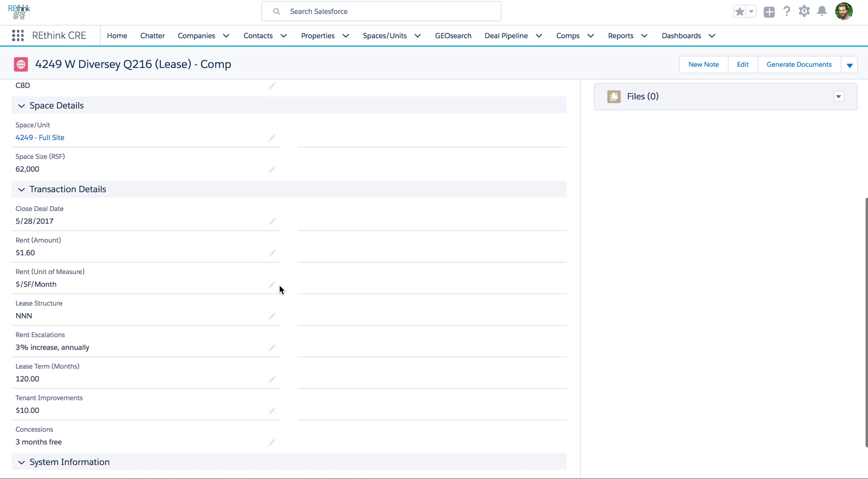
{"action": "scroll", "coordinate": [279, 289], "scroll_direction": "up", "scroll_amount": 2}
{"action": "scroll", "coordinate": [279, 289], "scroll_direction": "up", "scroll_amount": 6}
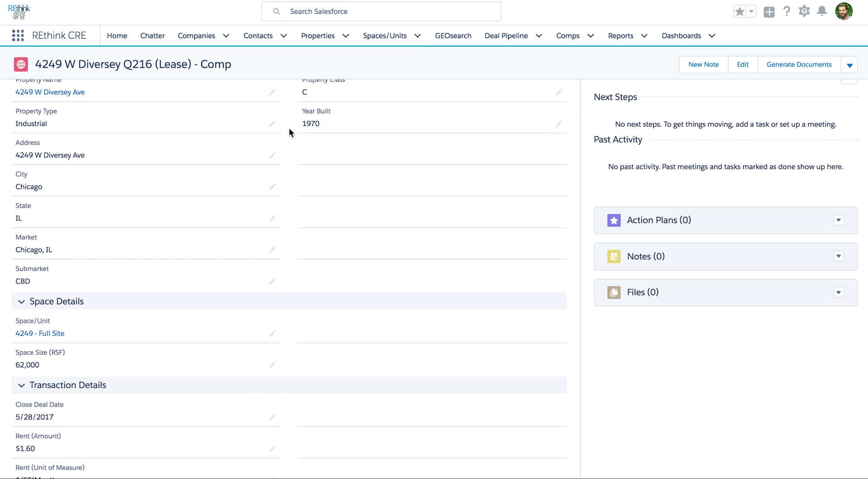
{"action": "scroll", "coordinate": [289, 129], "scroll_direction": "up", "scroll_amount": 3}
{"action": "scroll", "coordinate": [289, 128], "scroll_direction": "up", "scroll_amount": 2}
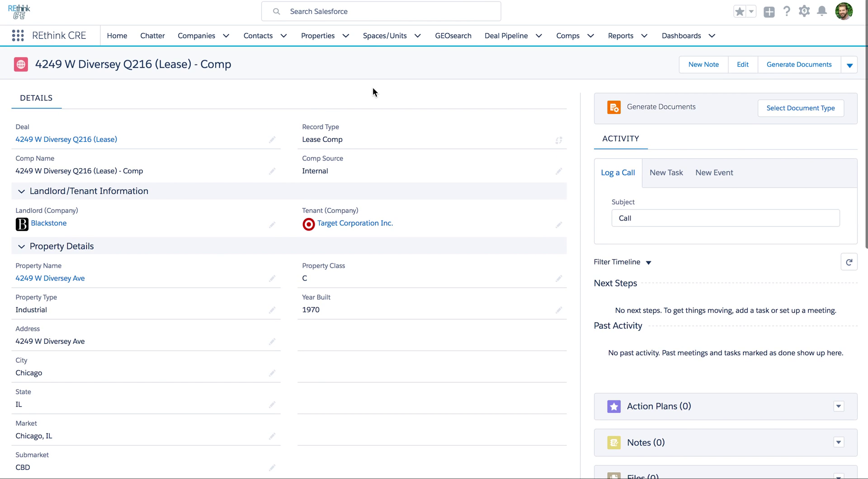